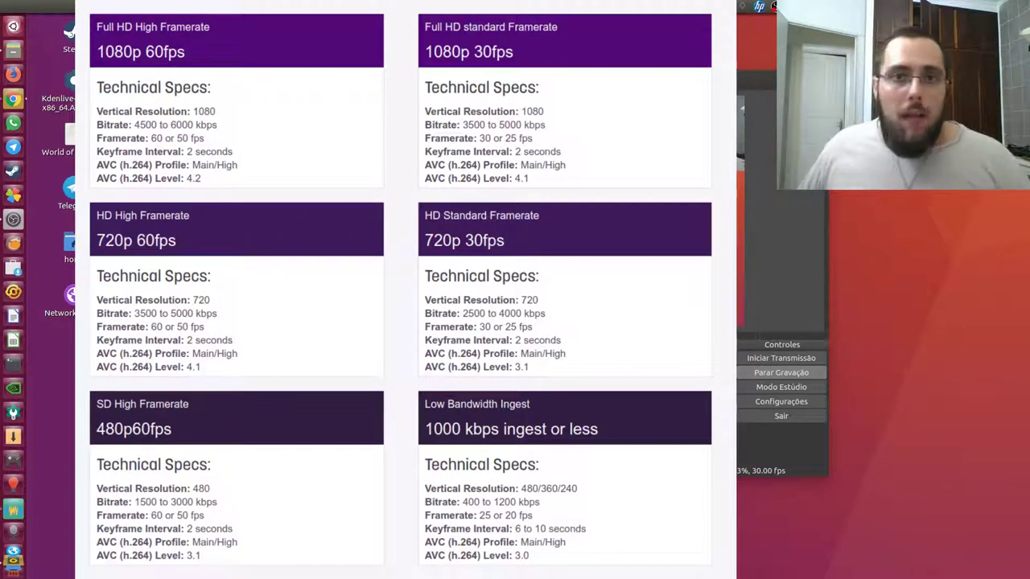
Close the web page of streaming resolution and bitrate specs to get back to OBS Studio
key(ctrl+w)
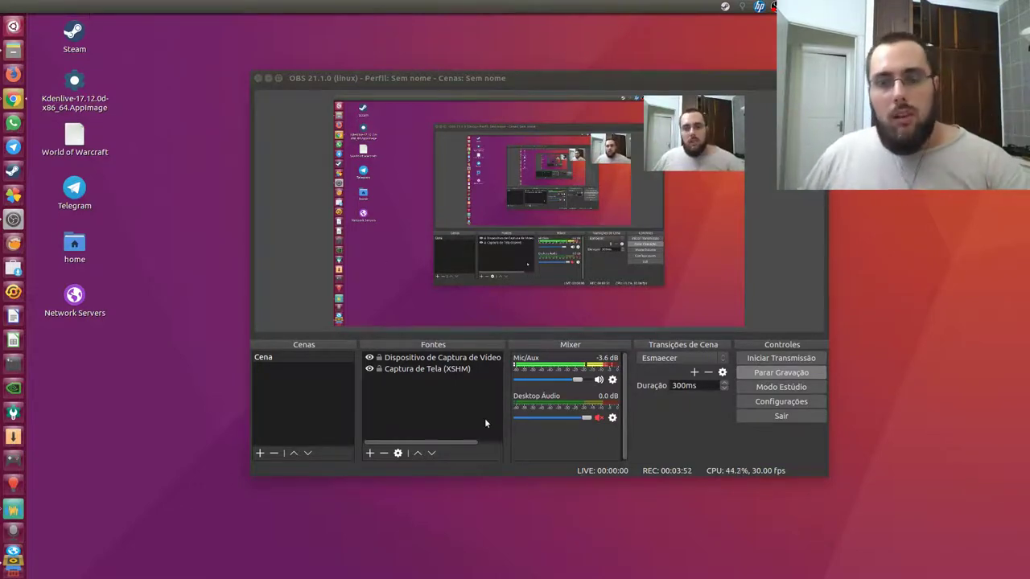
Open the Stream page of OBS Settings, check the service list, and keep Twitch selected
click(752, 399)
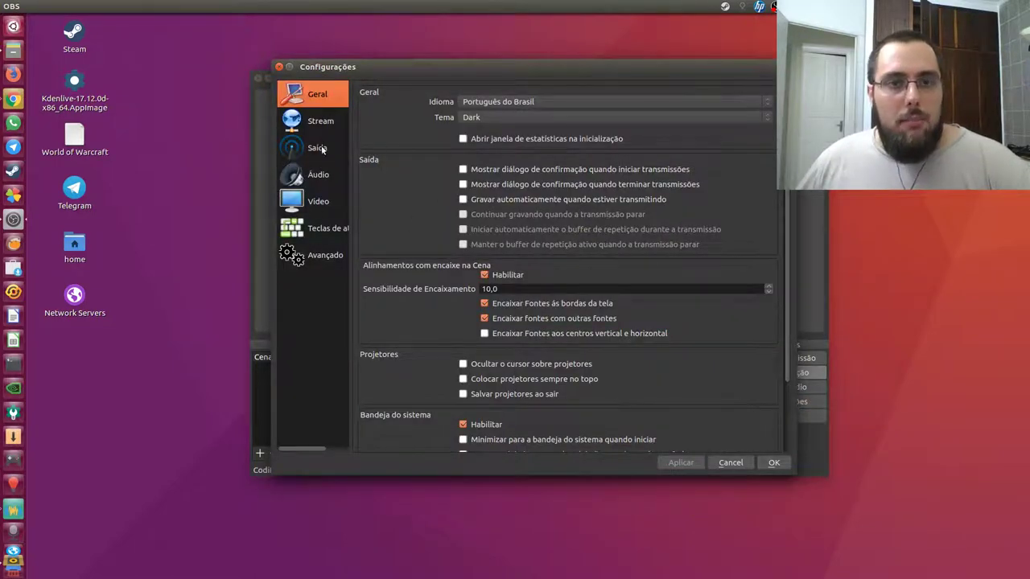
click(312, 125)
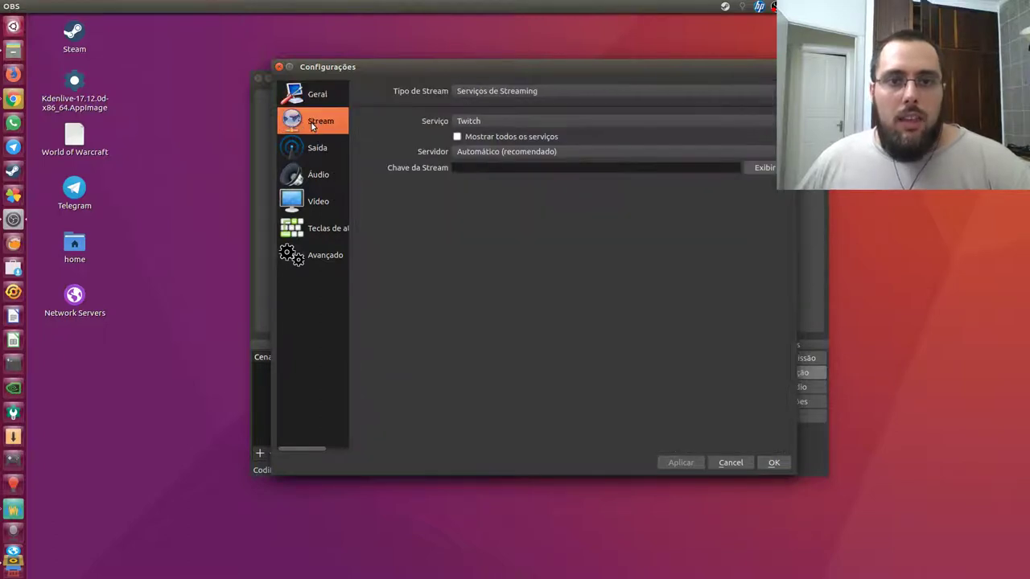
click(521, 122)
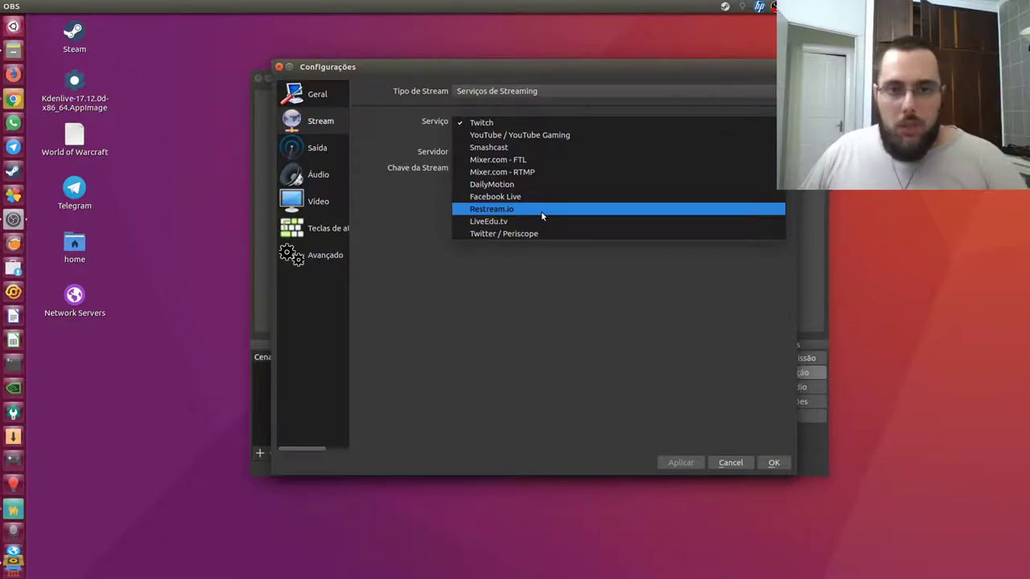
click(500, 344)
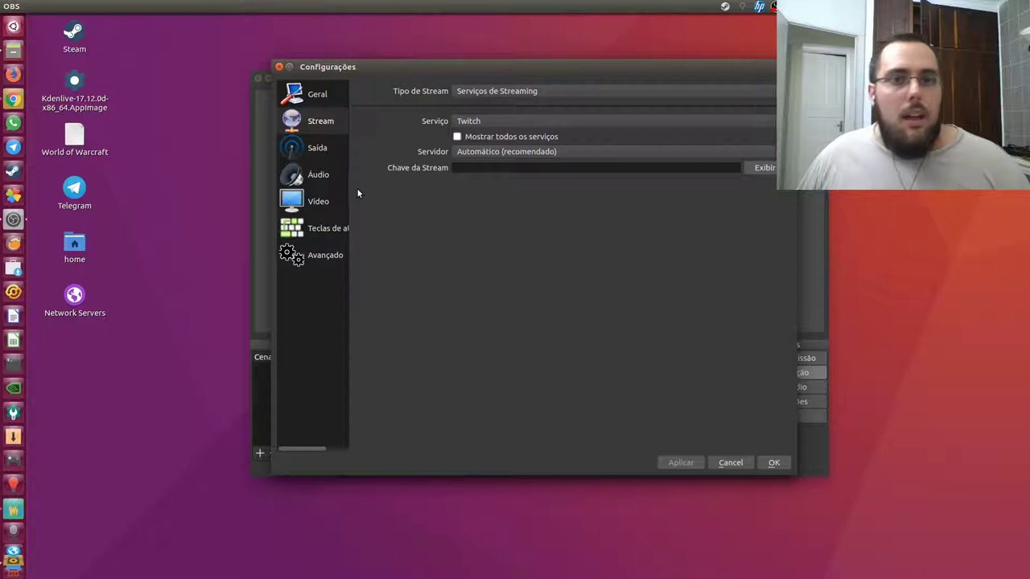
Check the Output streaming values (CBR, bitrate 1000, keyframe 2), then view the Gravação recording tab
click(322, 153)
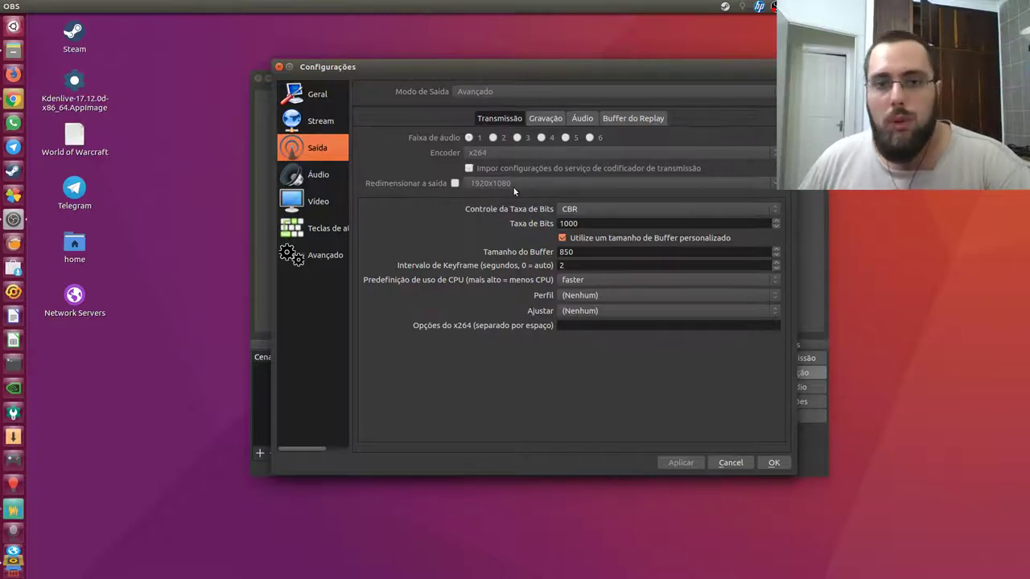
click(483, 188)
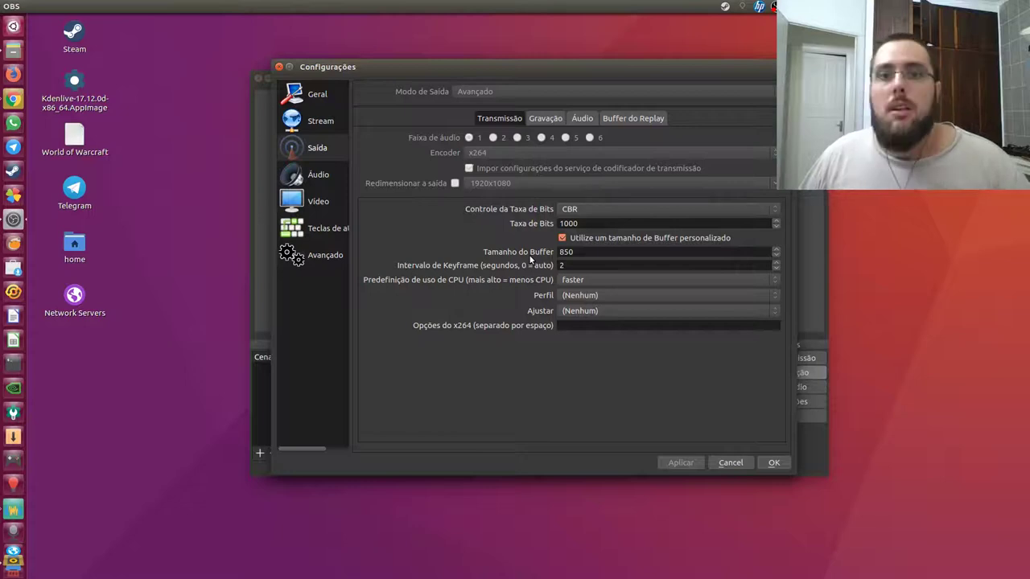
click(544, 119)
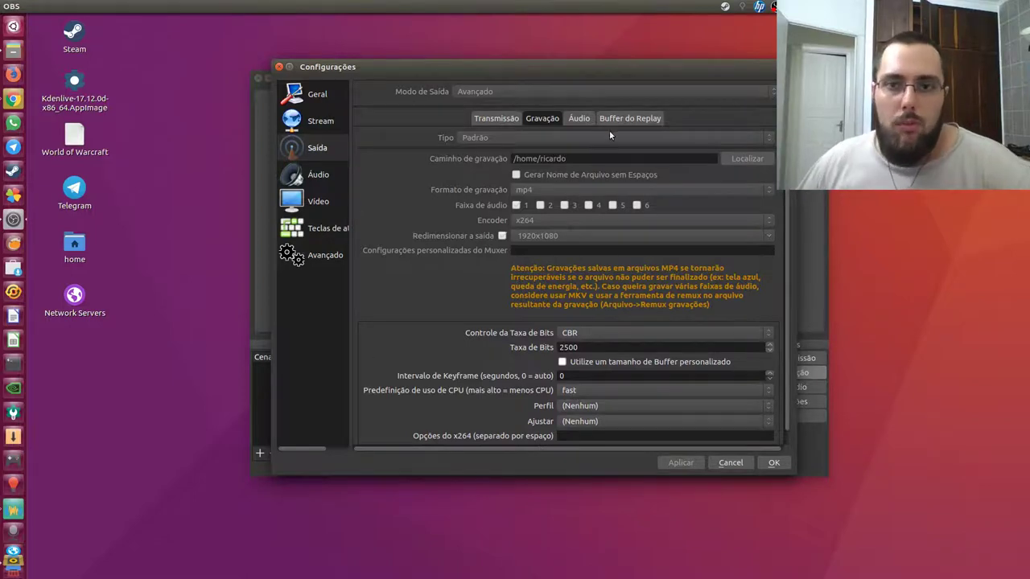
Look over the Áudio and Buffer do Replay output tabs and audio devices, then close Settings with OK
click(578, 119)
click(634, 119)
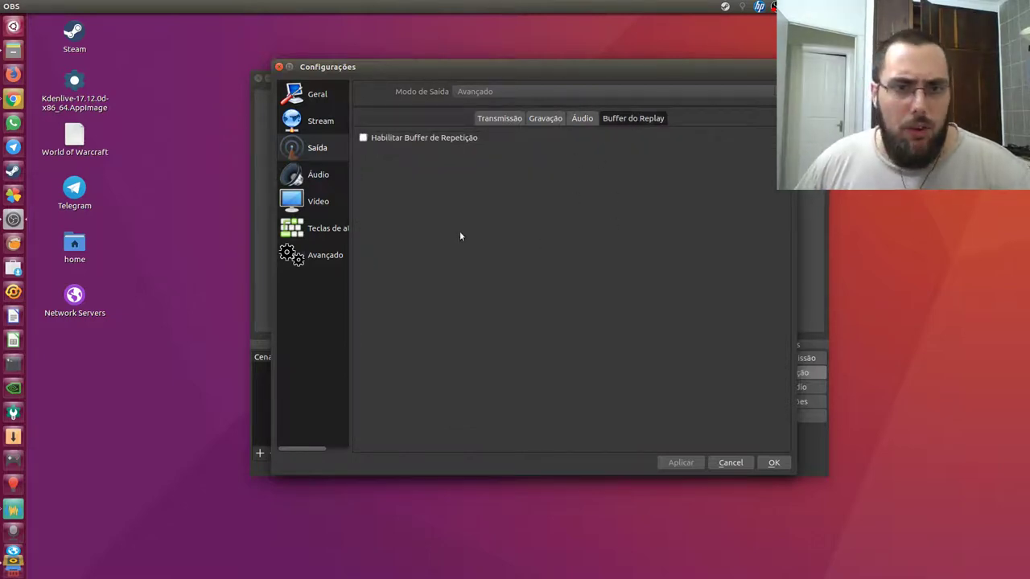
click(320, 177)
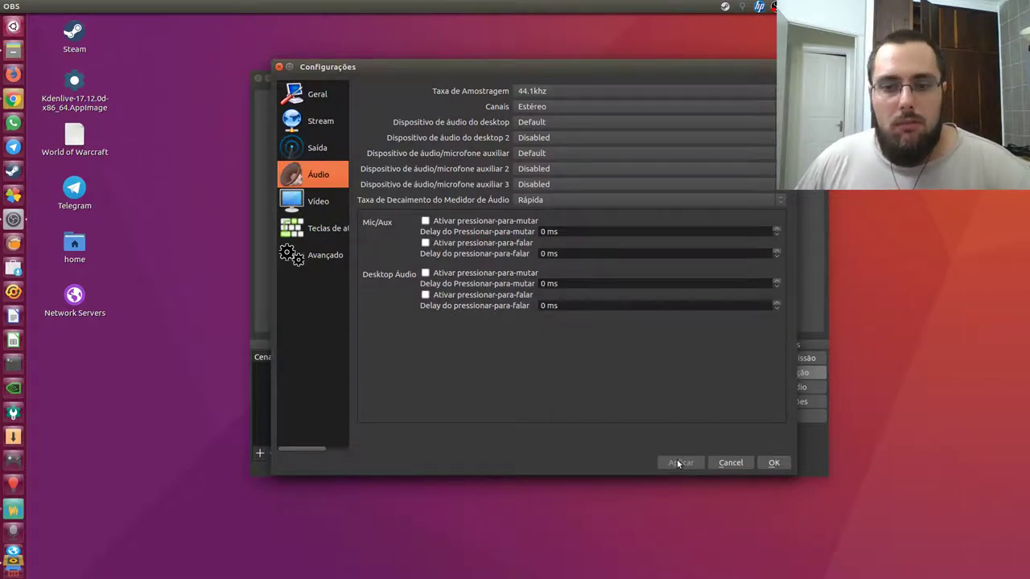
click(774, 462)
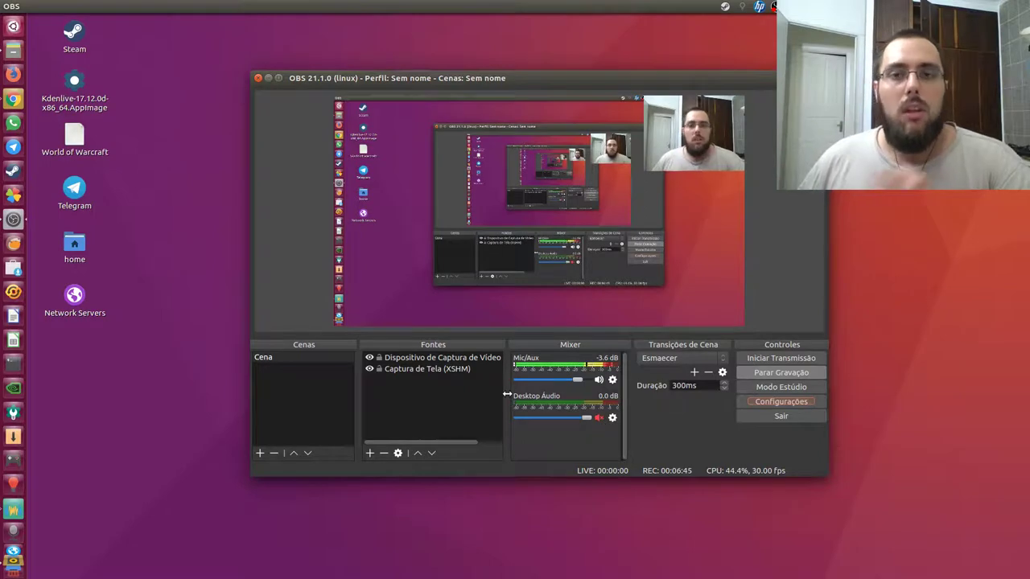
Confirm obs-linuxbrowser sits in the home folder's .config/obs-studio/plugins, then close Nautilus
click(13, 50)
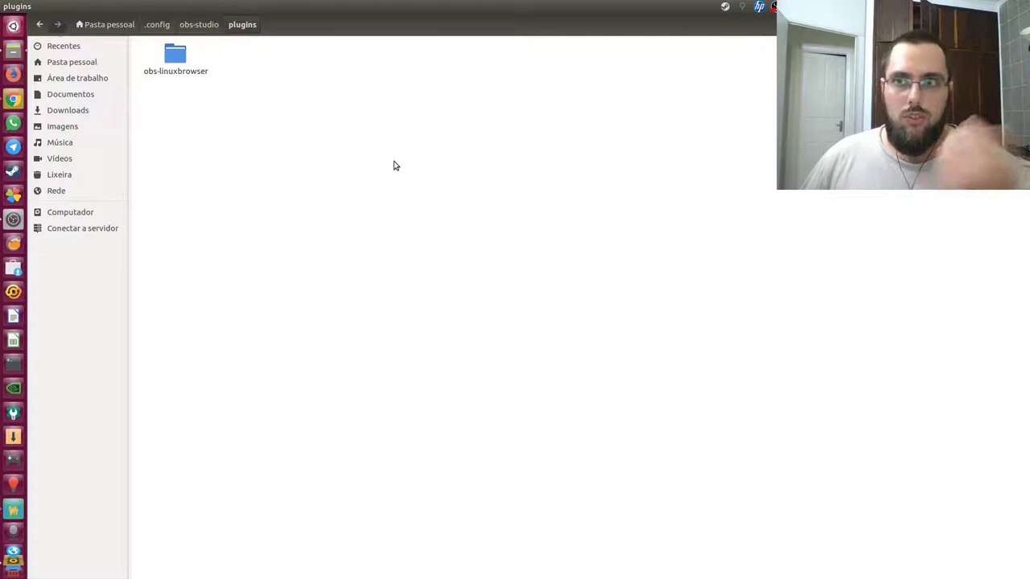
click(112, 27)
click(648, 388)
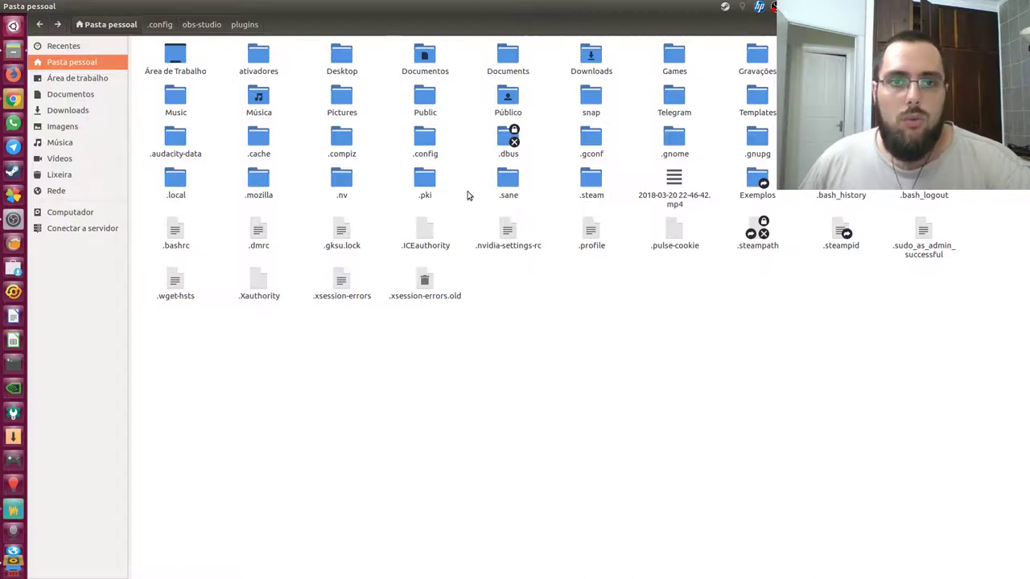
double_click(426, 156)
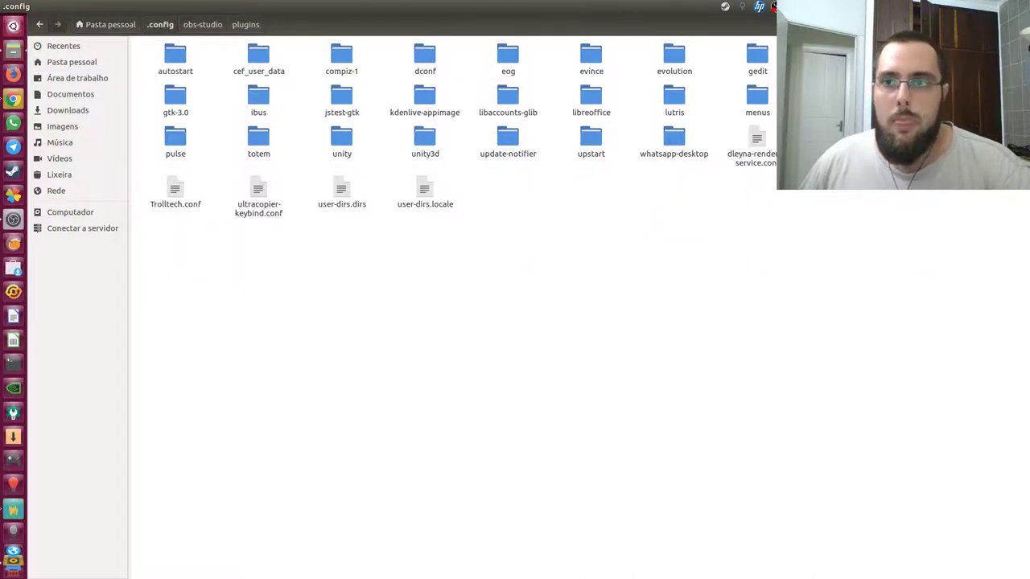
double_click(923, 101)
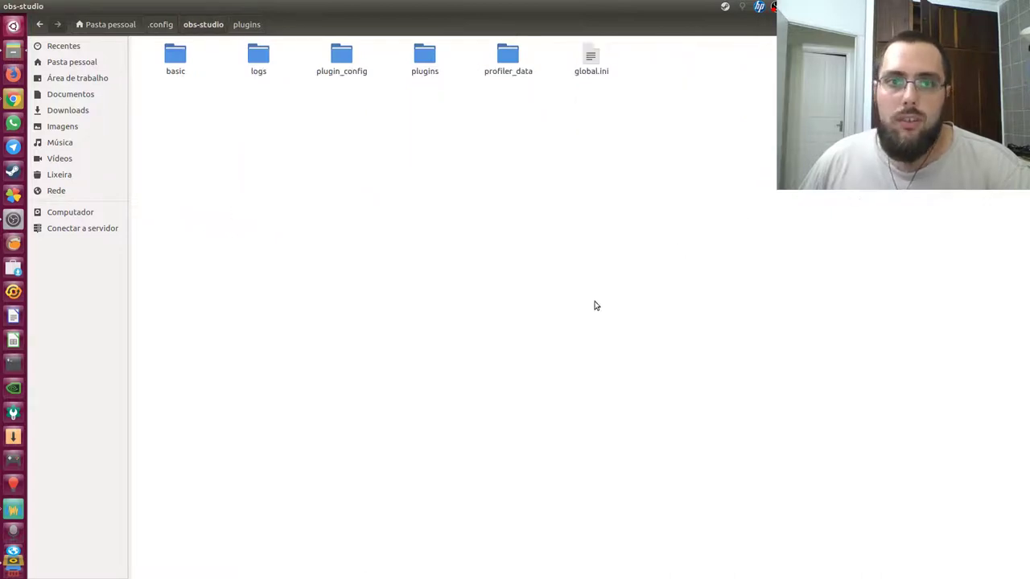
click(419, 64)
double_click(419, 63)
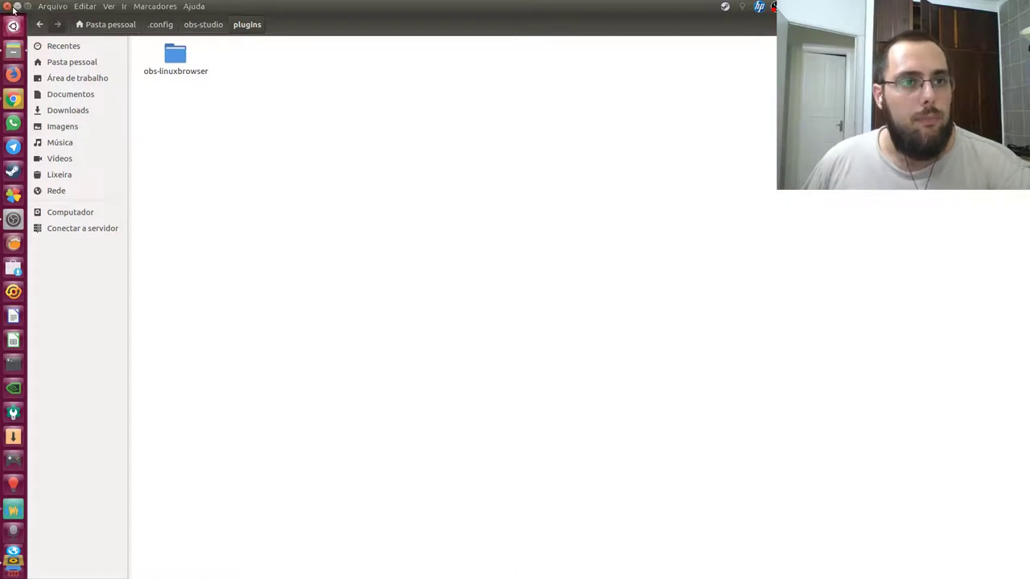
click(13, 8)
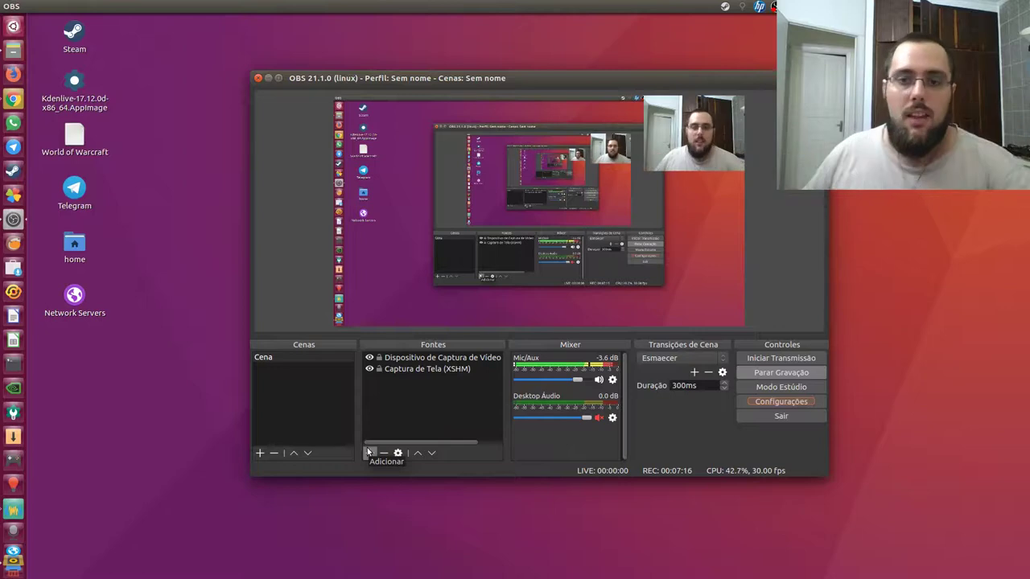
Add a Linux Browser source named 'Linux Browser' and move its properties window aside
click(369, 452)
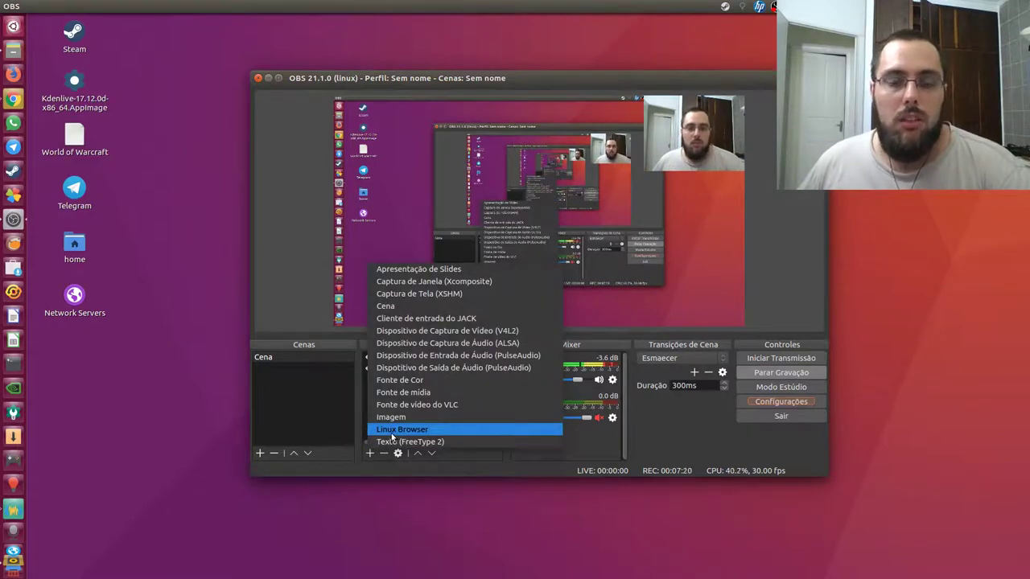
click(391, 432)
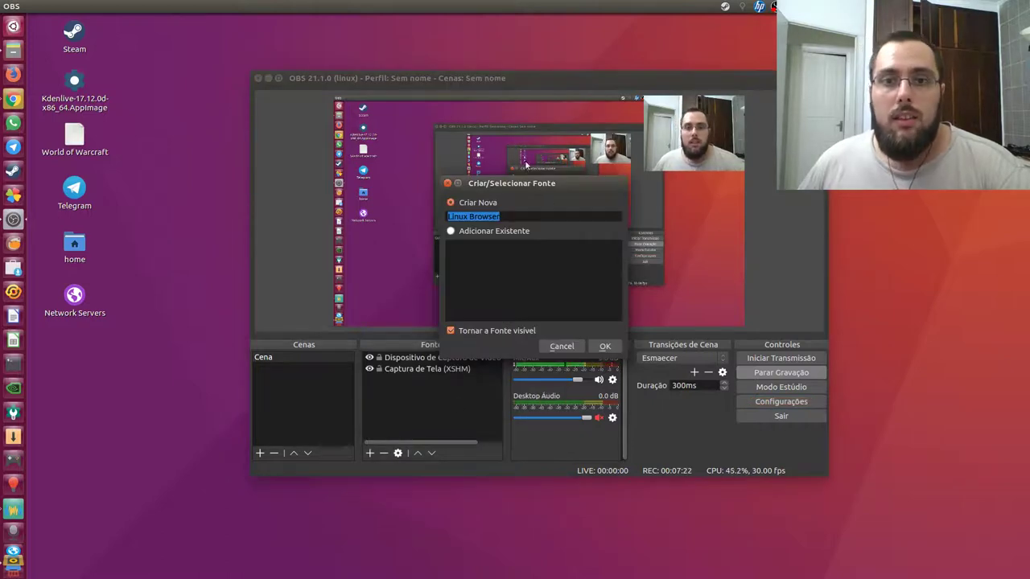
click(599, 342)
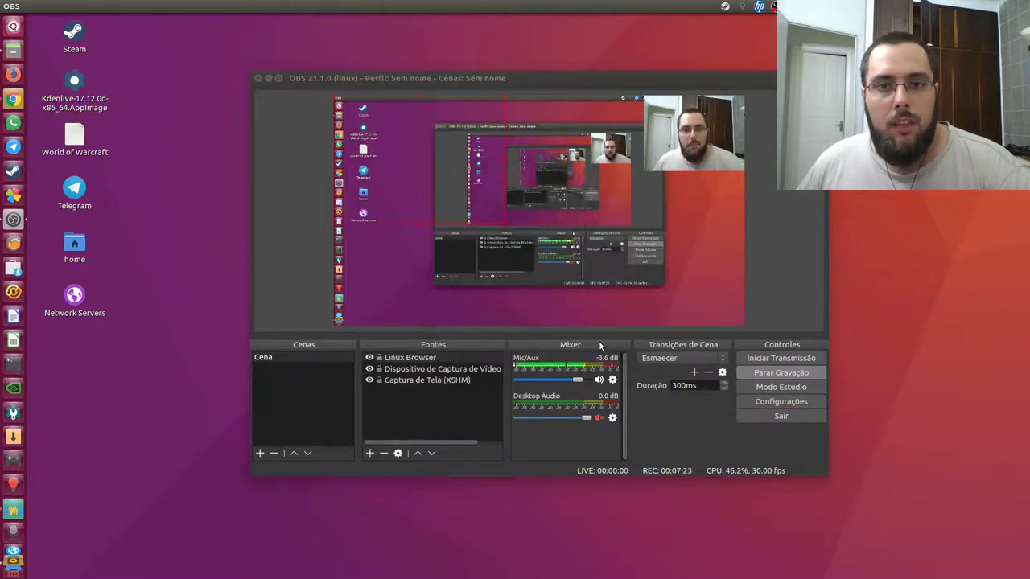
drag(544, 110, 629, 102)
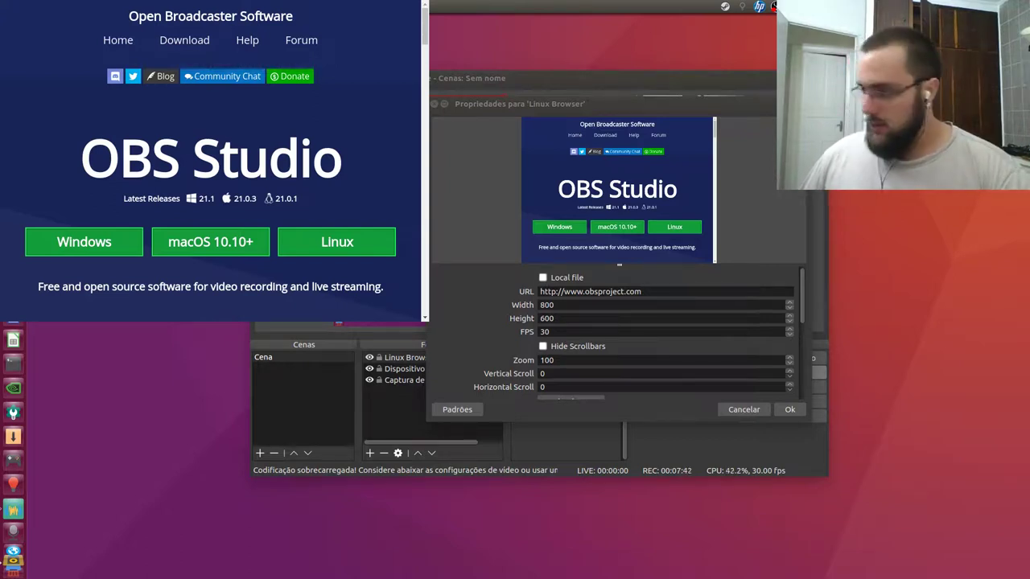
click(656, 291)
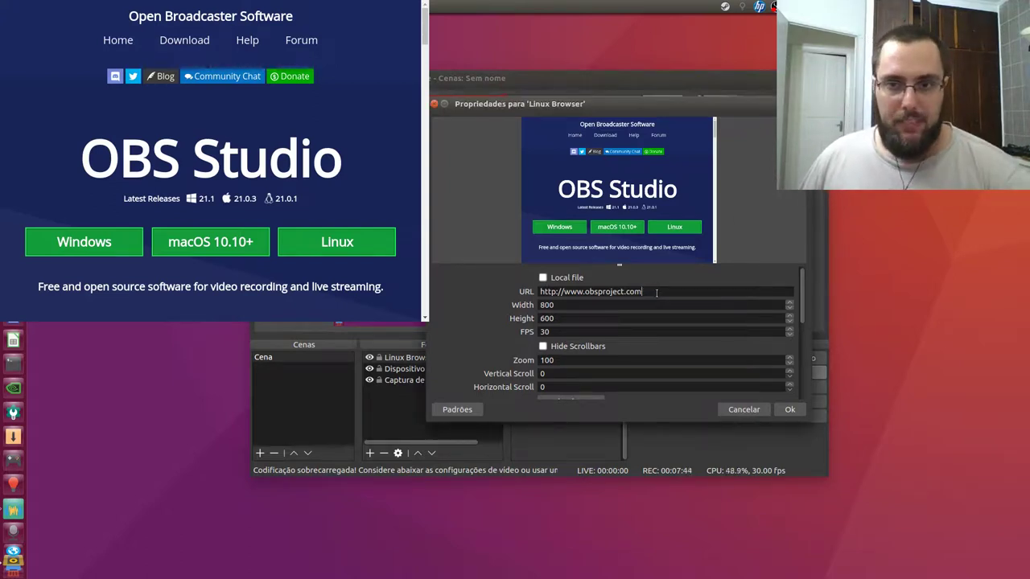
key(ctrl+a)
text(https://streamlabs.com/alert-box/v3/D2E0BE7D4DDEF6439FF0)
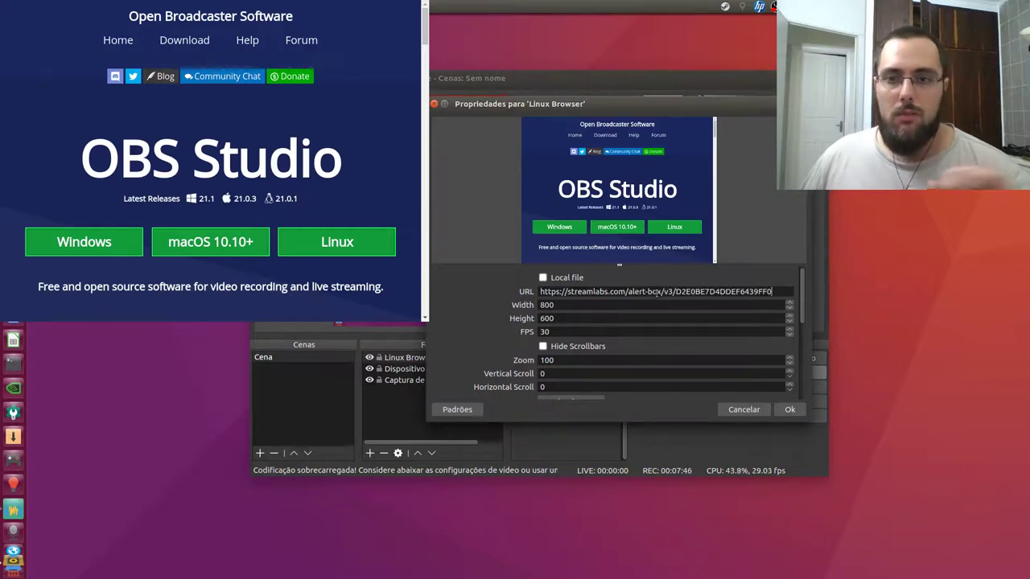
click(789, 409)
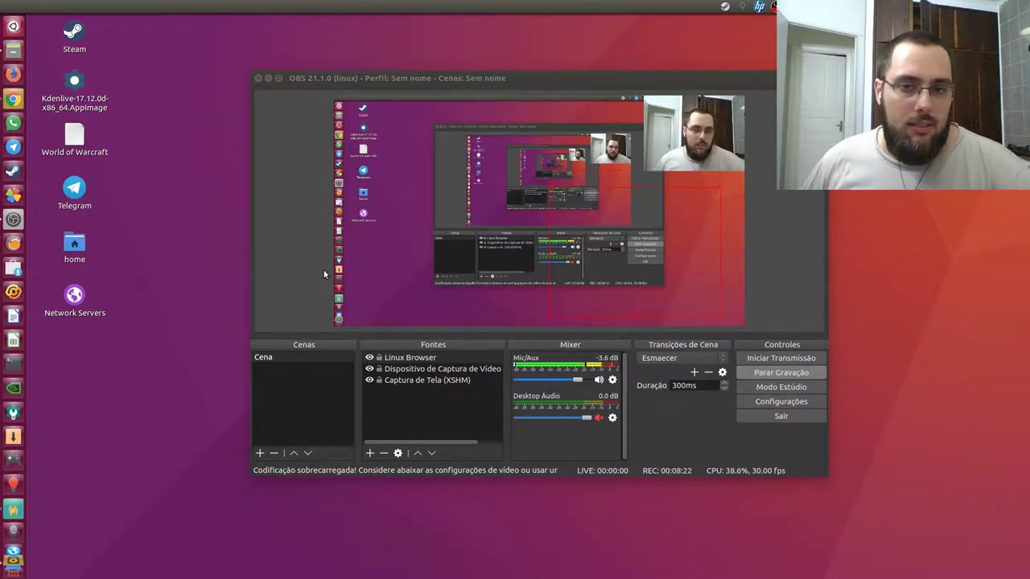
Move Linux Browser to the bottom of the sources and add a Captura de Janela (Xcomposite) source
drag(406, 358, 399, 384)
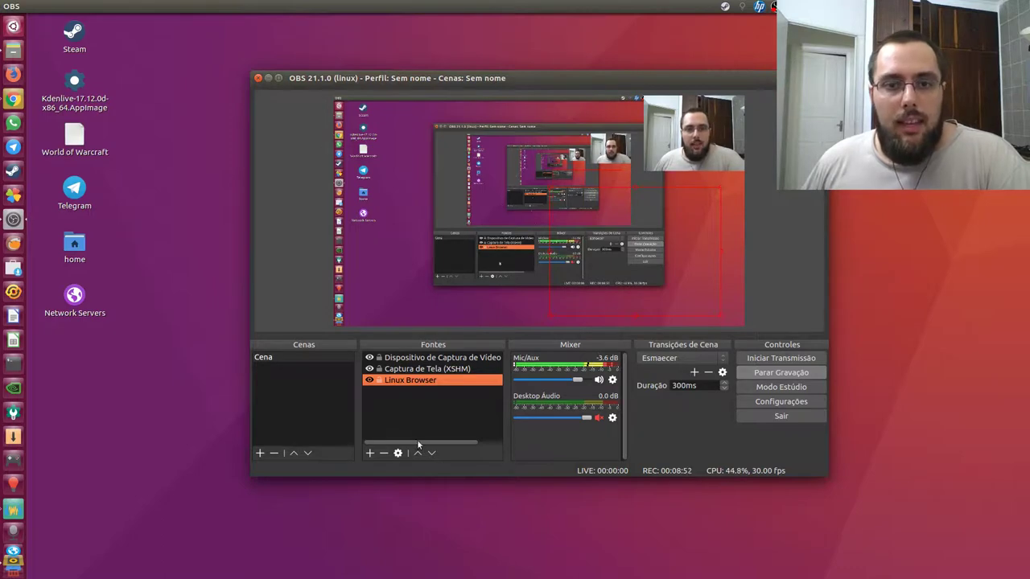
click(369, 454)
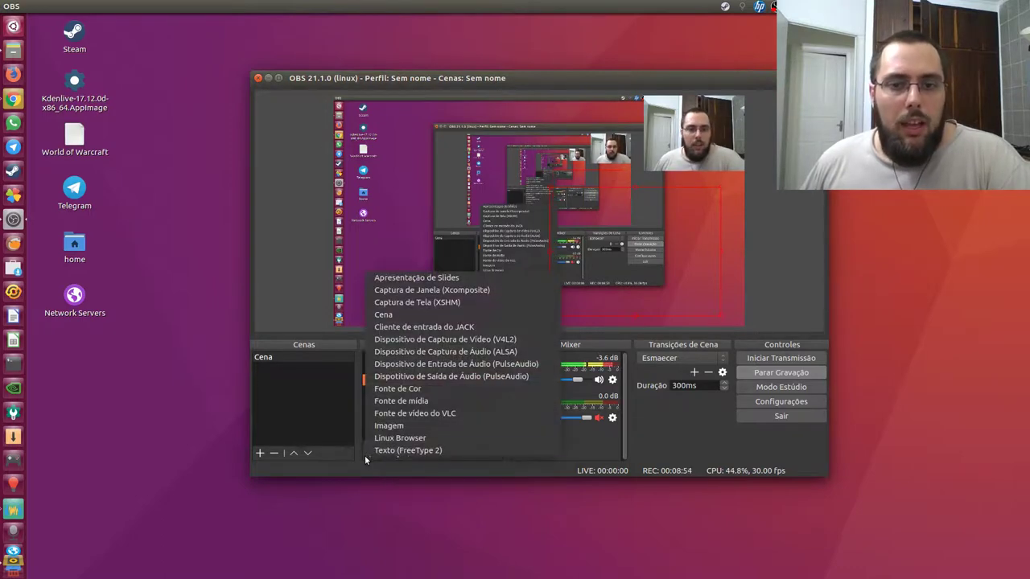
click(441, 288)
click(605, 345)
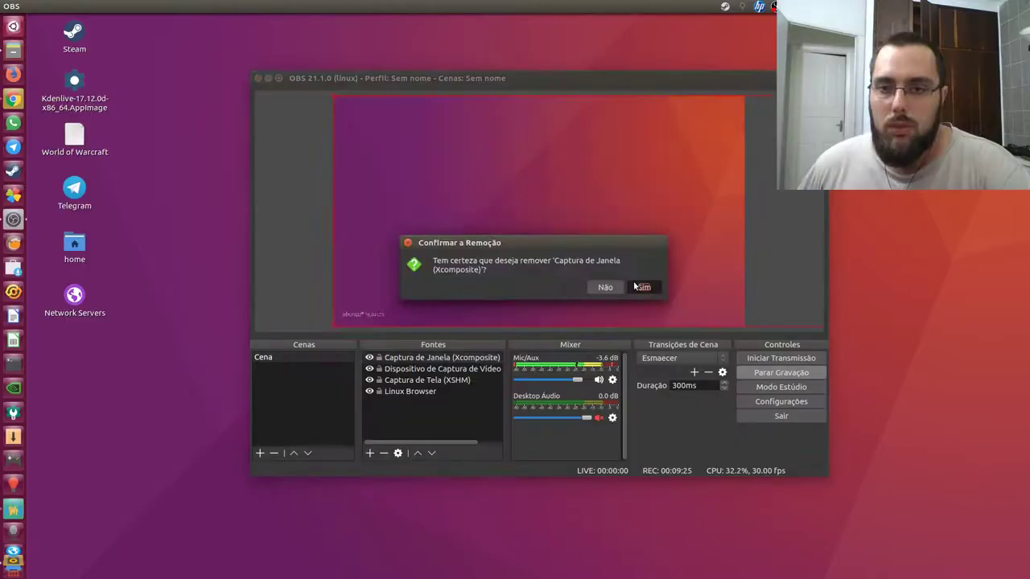
Confirm deleting the extra source, leaving video capture, screen capture and Linux Browser
click(633, 281)
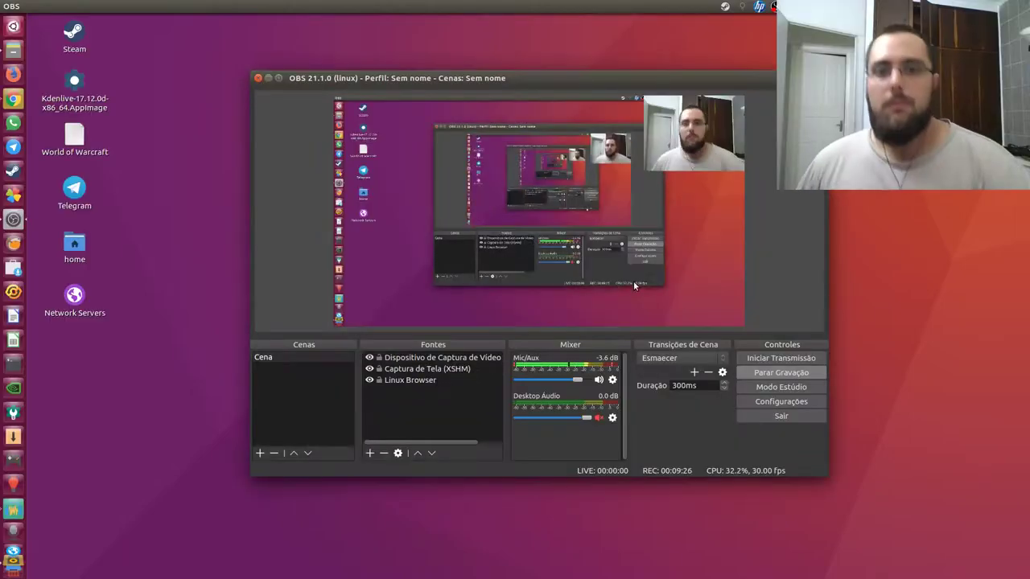